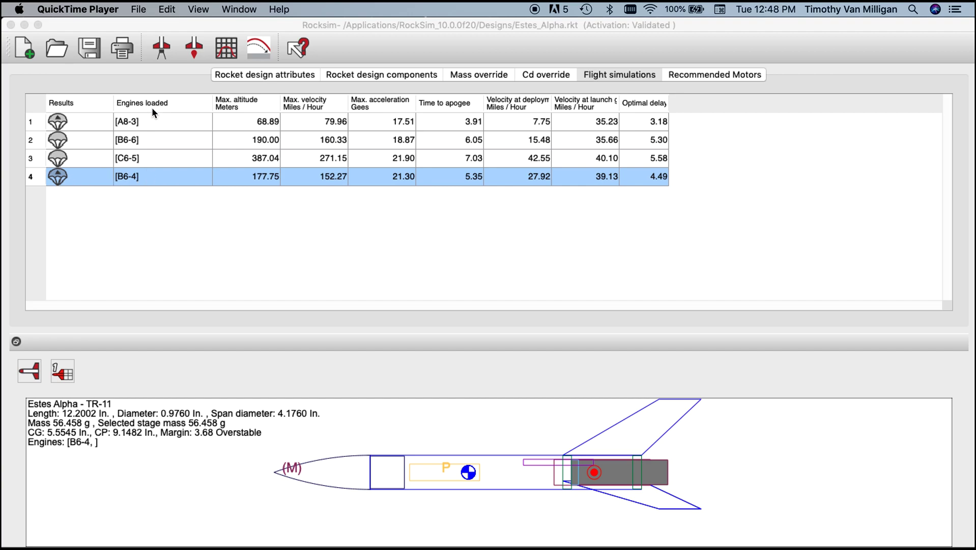
- Set the B6-4 simulation's launch angle to 12.0 degrees and run it to the flight profile
left_click(161, 50)
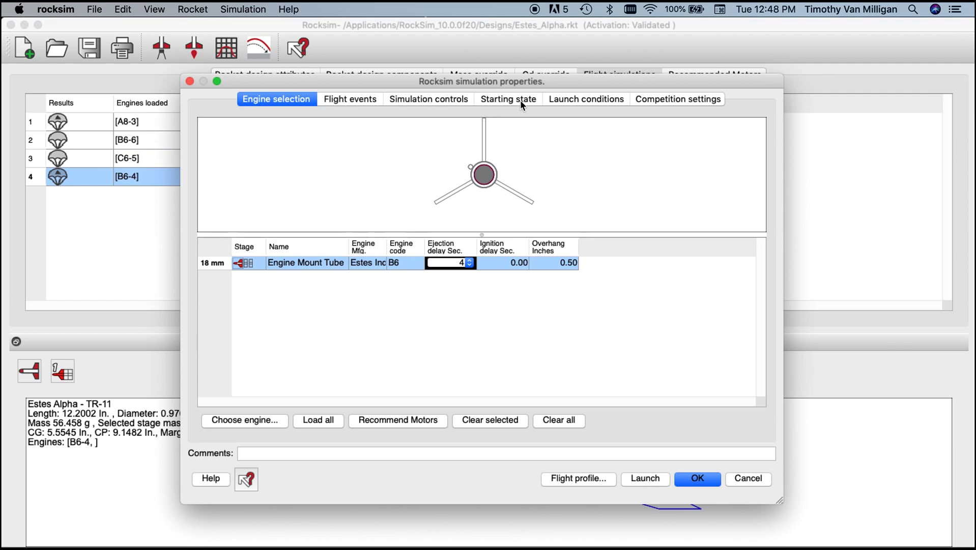
left_click(492, 98)
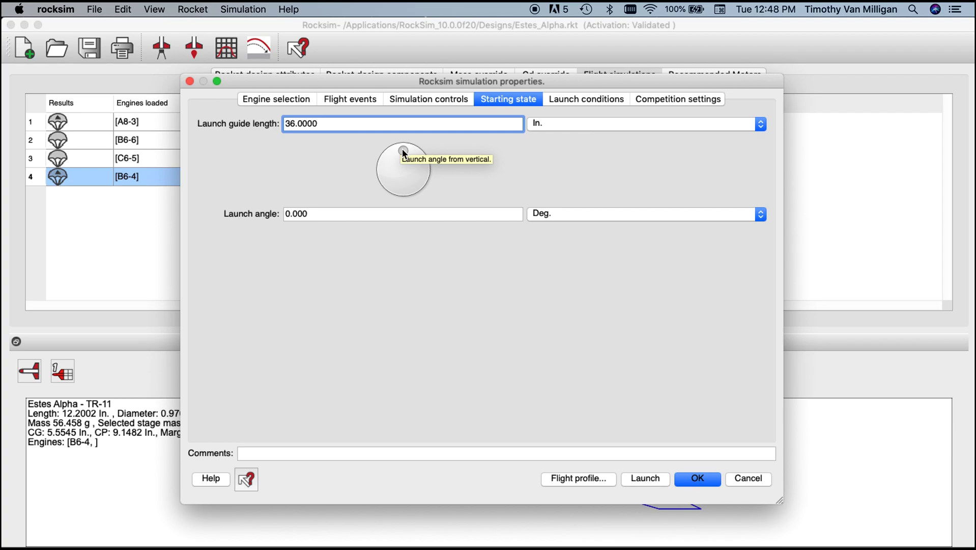
mouse_move(402, 152)
left_mouse_down()
mouse_move(414, 154)
mouse_move(394, 156)
mouse_move(415, 154)
left_mouse_up()
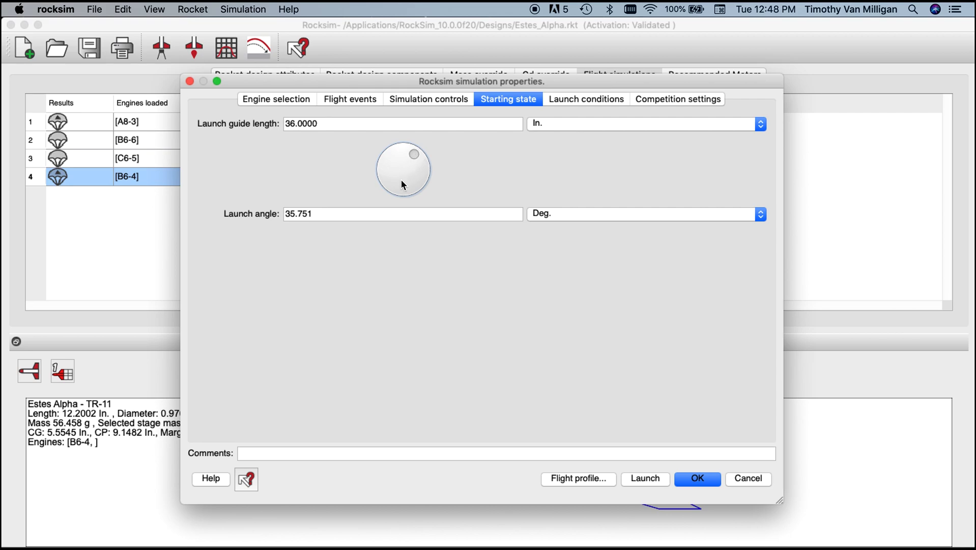
left_click(299, 214)
double_click(299, 215)
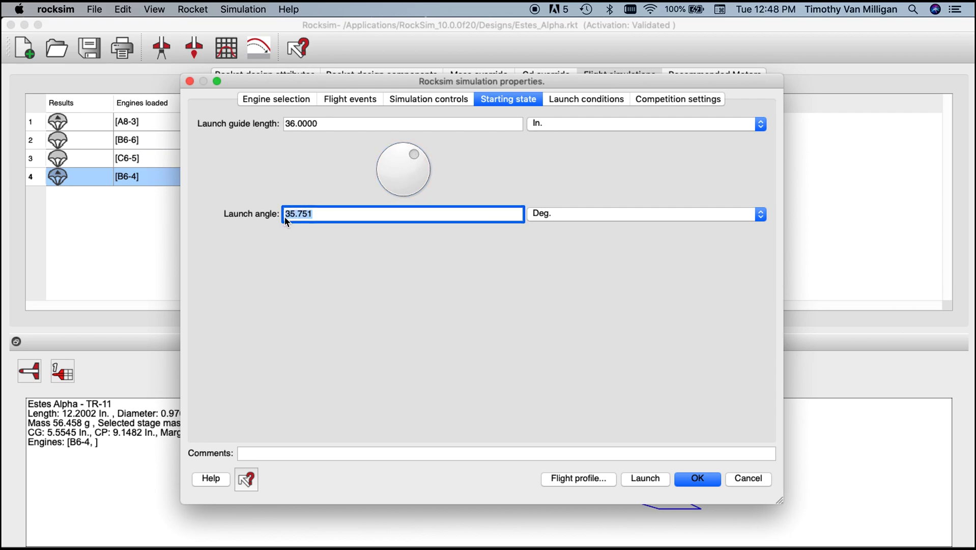
type("12.0")
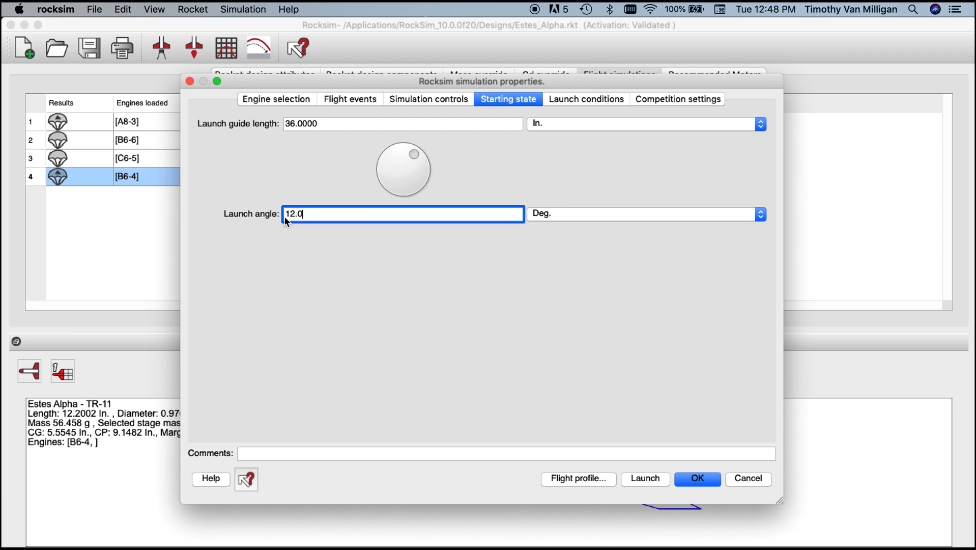
key("Tab")
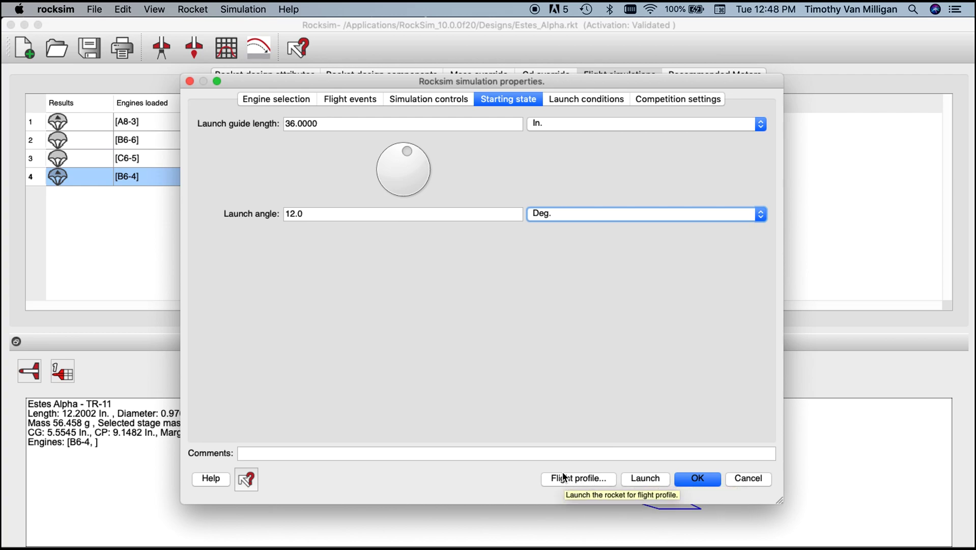
left_click(574, 477)
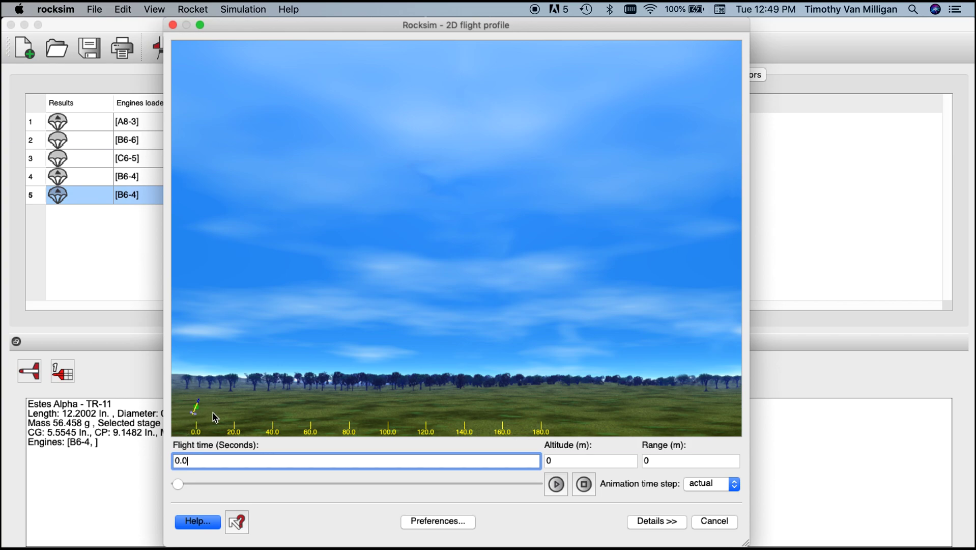
- Play the 12-degree flight, scrub back to about 7.5 seconds, then return to the results table
left_click(556, 484)
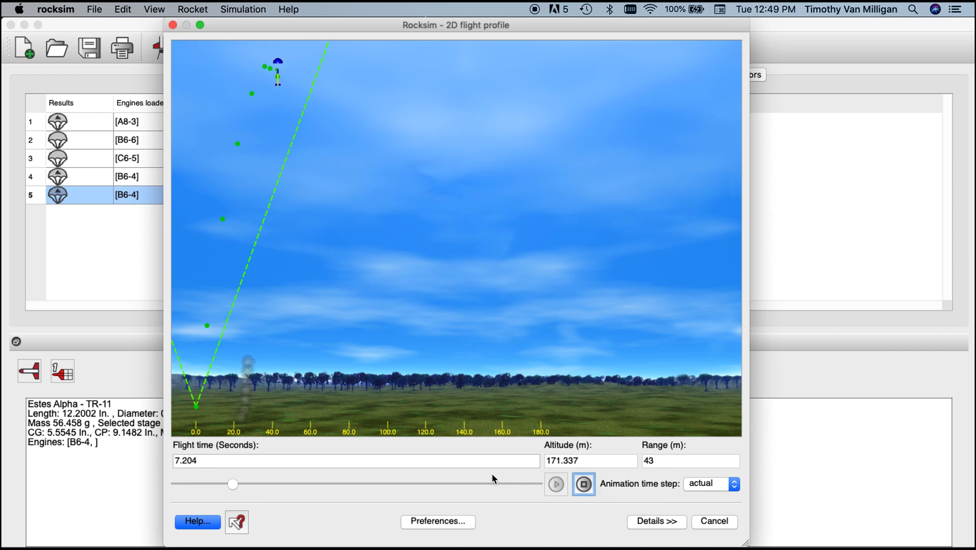
left_click_drag(240, 482, 540, 489)
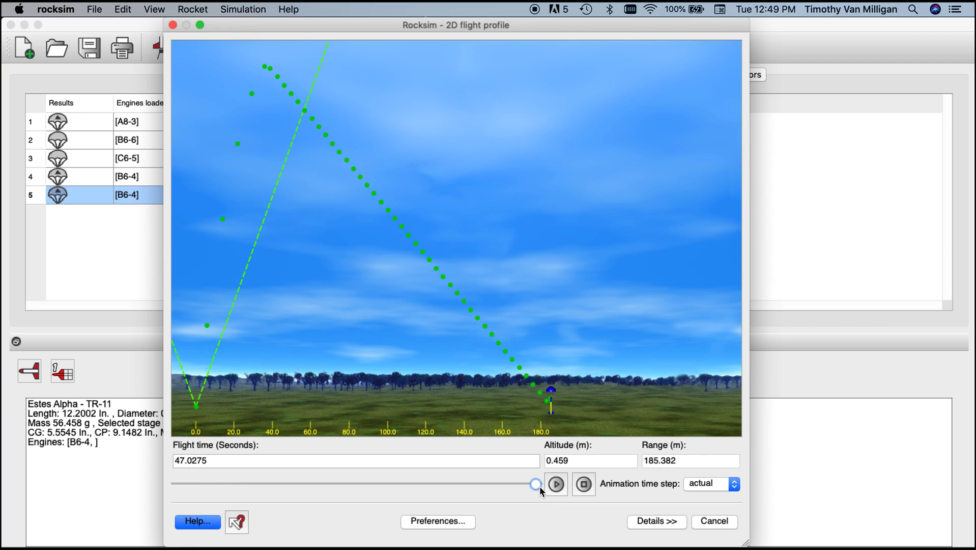
left_click(703, 520)
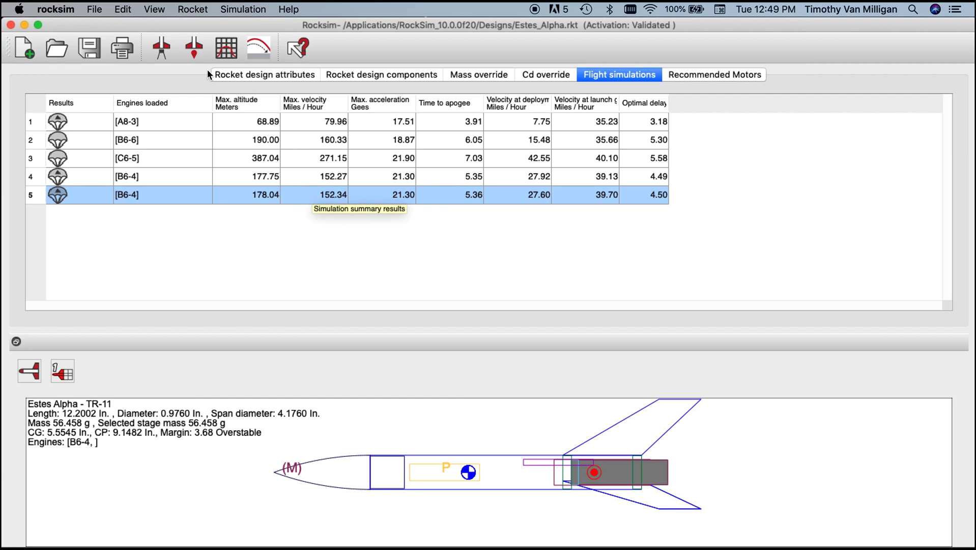
- Change the launch angle to -12 degrees and run a sixth B6-4 simulation
left_click(162, 50)
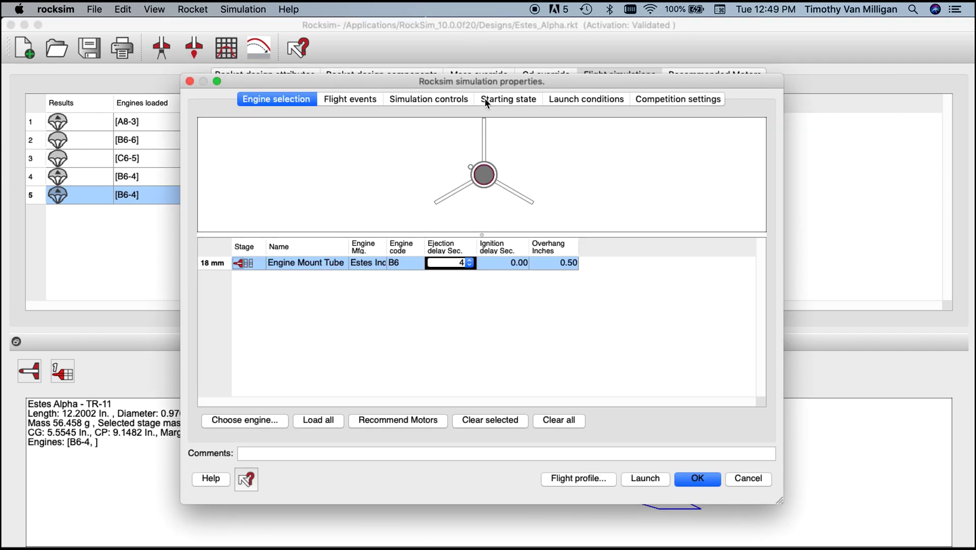
left_click(494, 98)
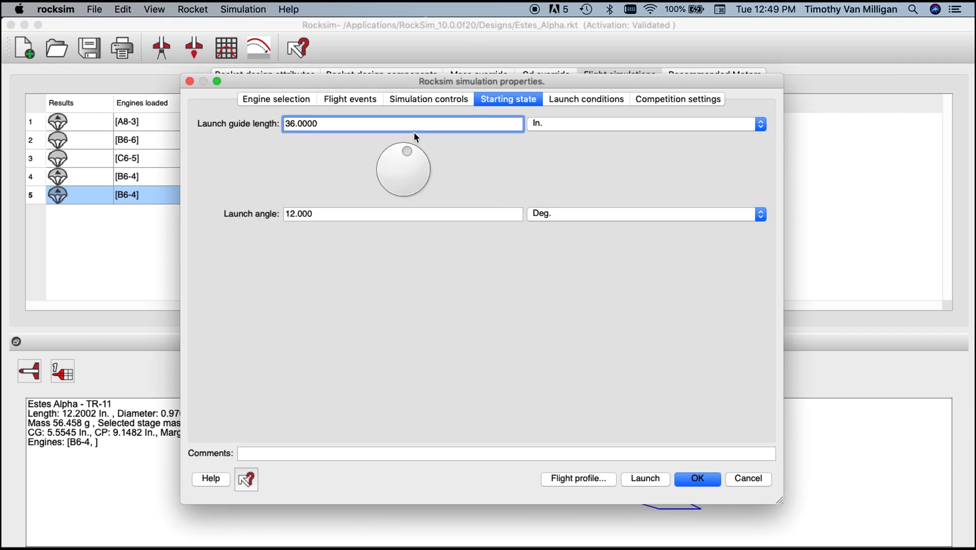
left_click_drag(407, 149, 396, 150)
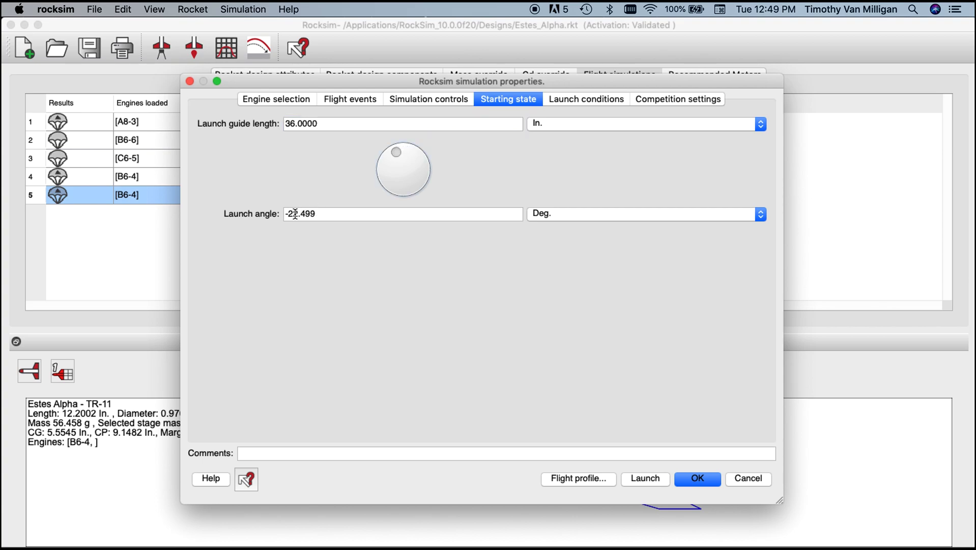
left_click_drag(288, 215, 315, 216)
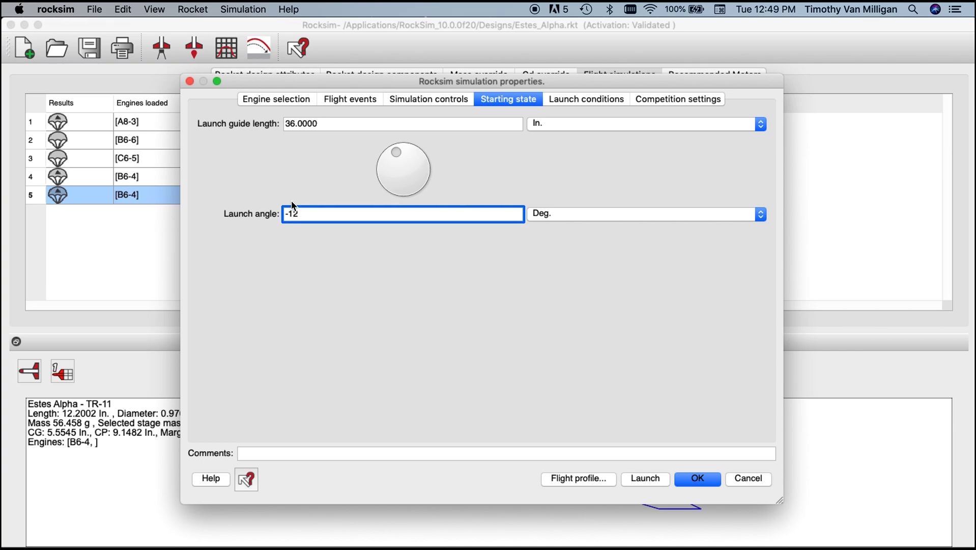
key("Tab")
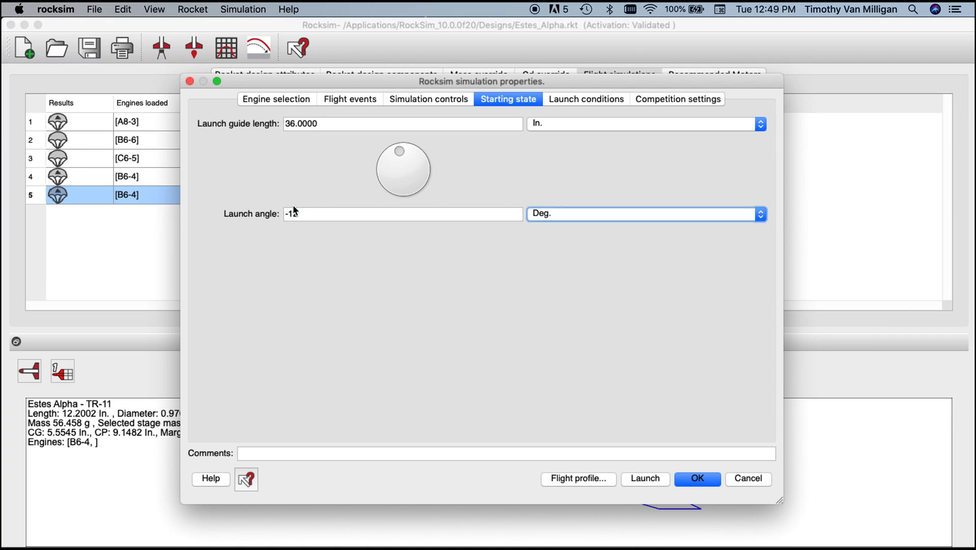
left_click(572, 478)
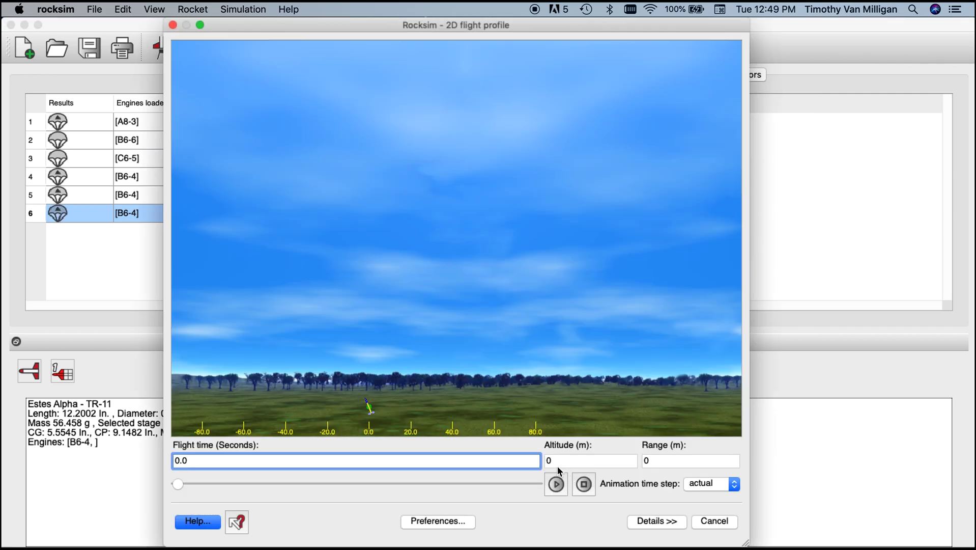
- Scrub the -12 degree flight to about 38 seconds, then return to the table showing 163.76 m
left_click_drag(177, 481, 224, 481)
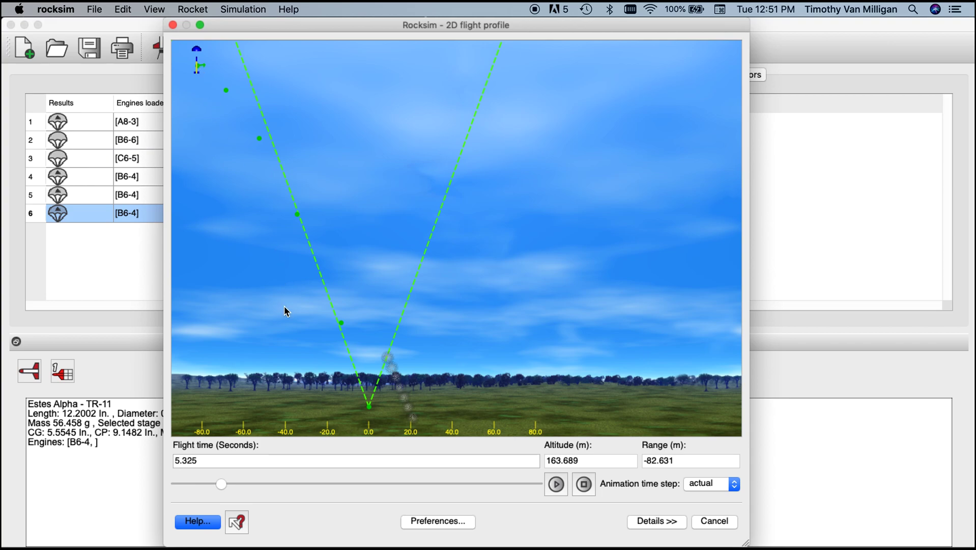
left_click_drag(220, 482, 508, 488)
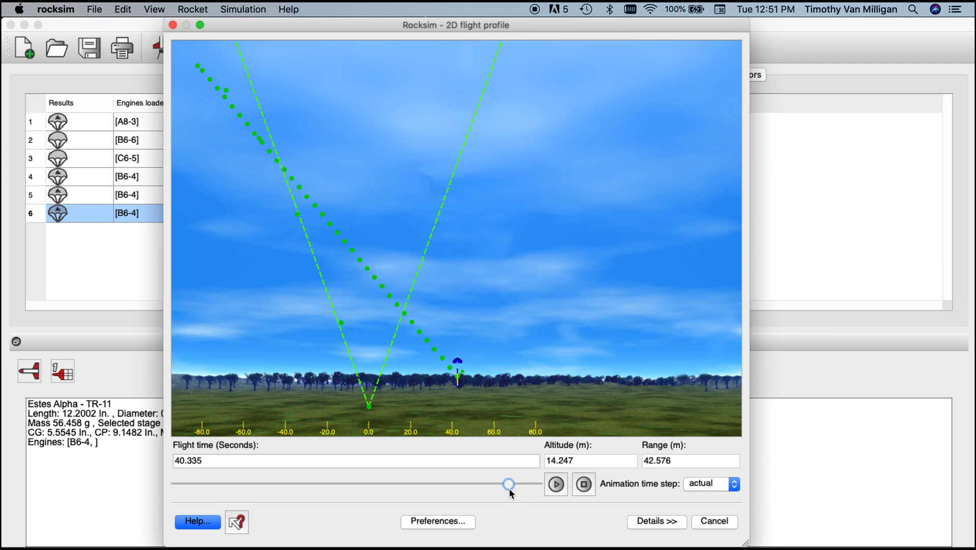
mouse_move(509, 487)
left_mouse_down()
mouse_move(489, 490)
mouse_move(509, 490)
left_mouse_up()
left_click(709, 520)
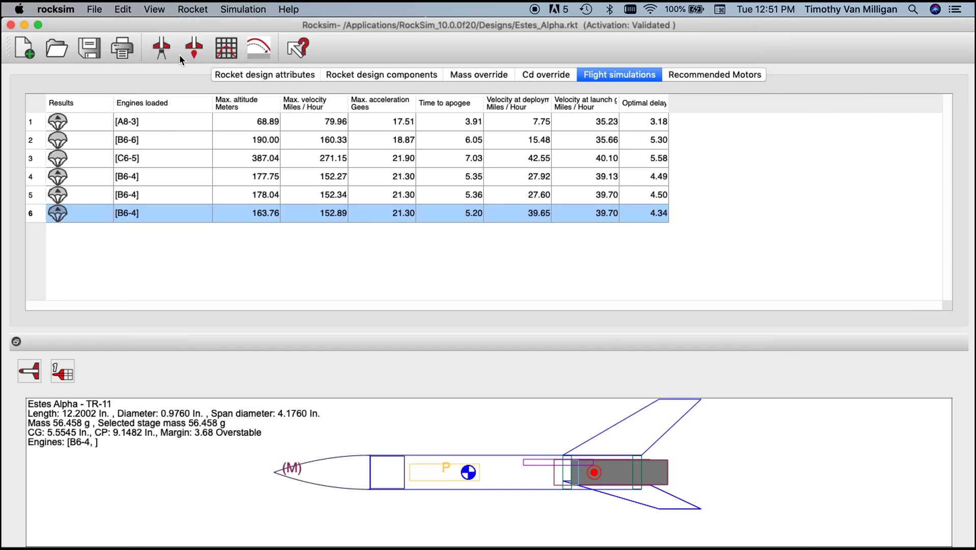
- Reset the simulation's launch angle from -12 to 0 degrees and bring up the launch conditions
left_click(161, 49)
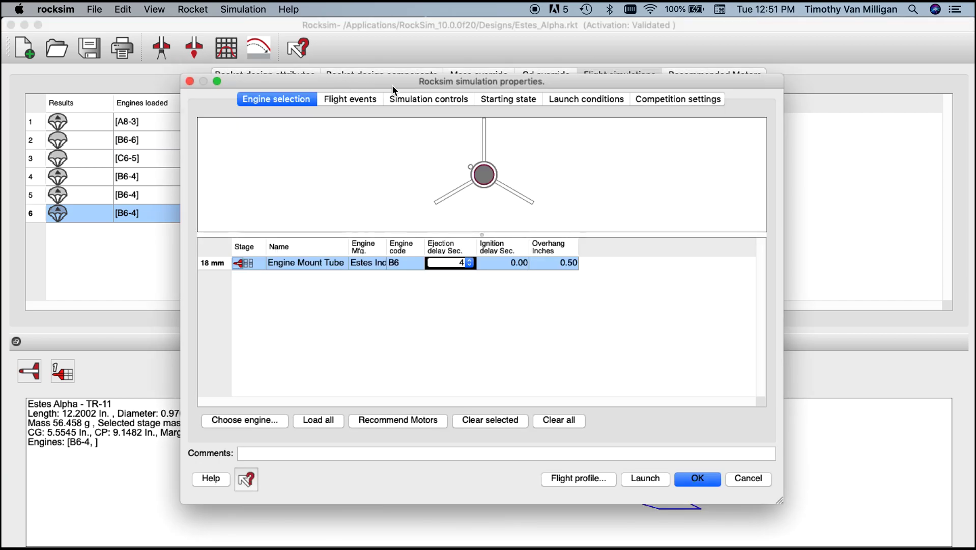
left_click(510, 99)
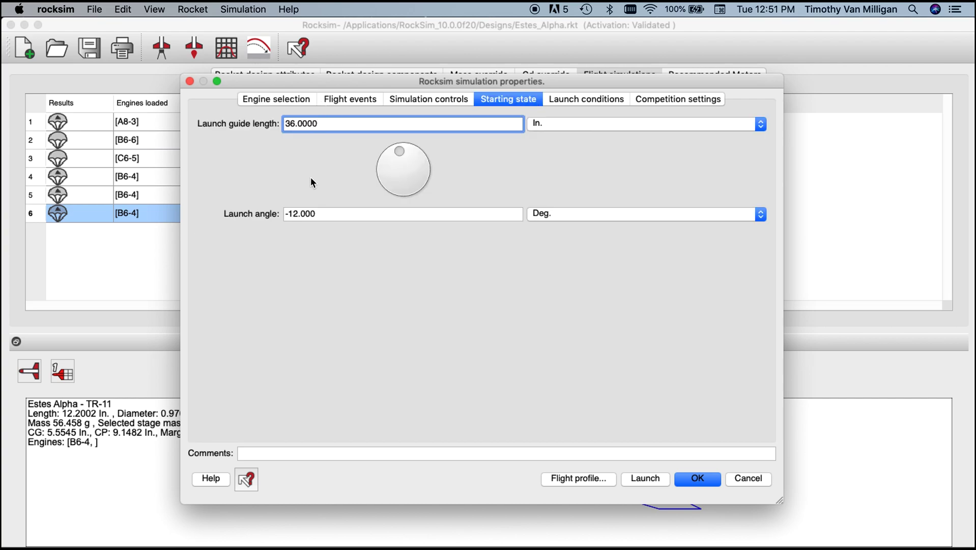
left_click(297, 214)
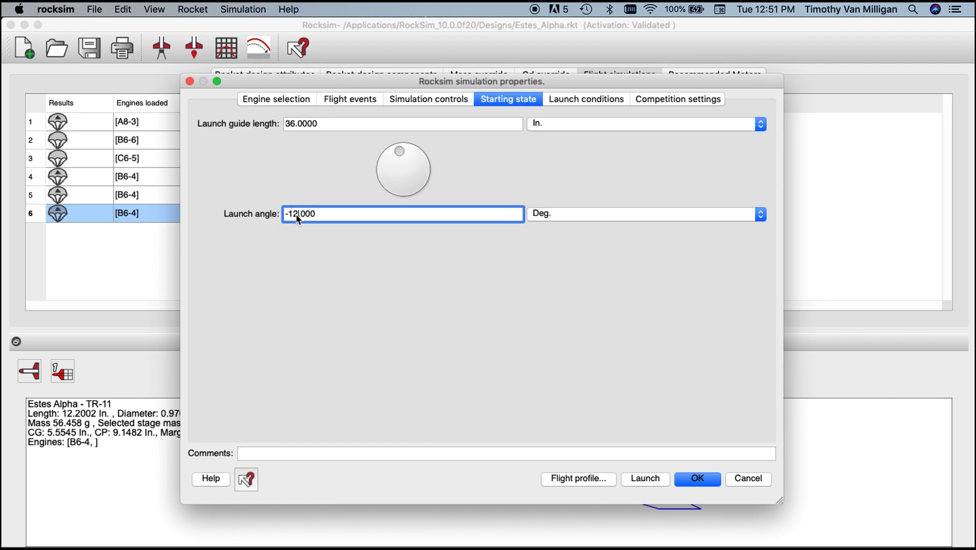
left_click_drag(297, 215, 279, 214)
type("0")
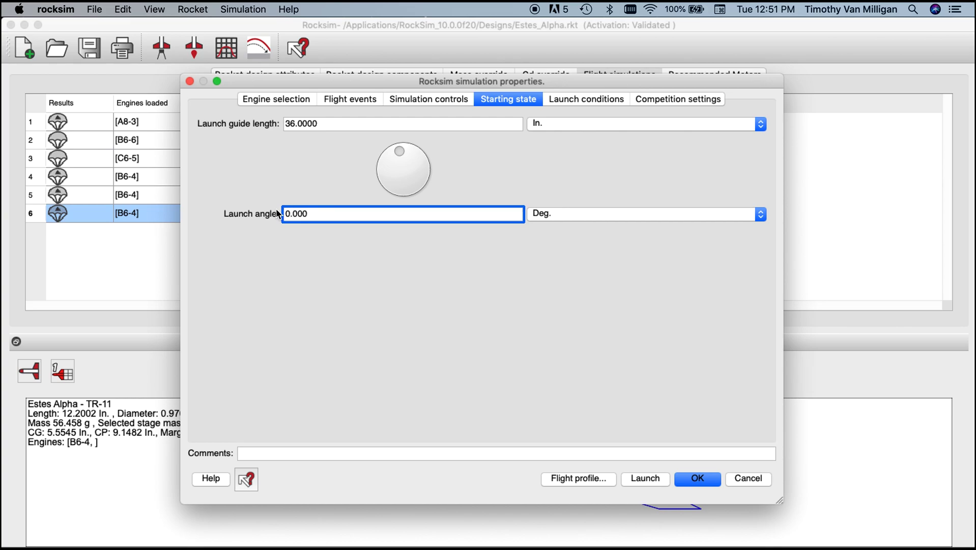
key("Tab")
left_click(587, 100)
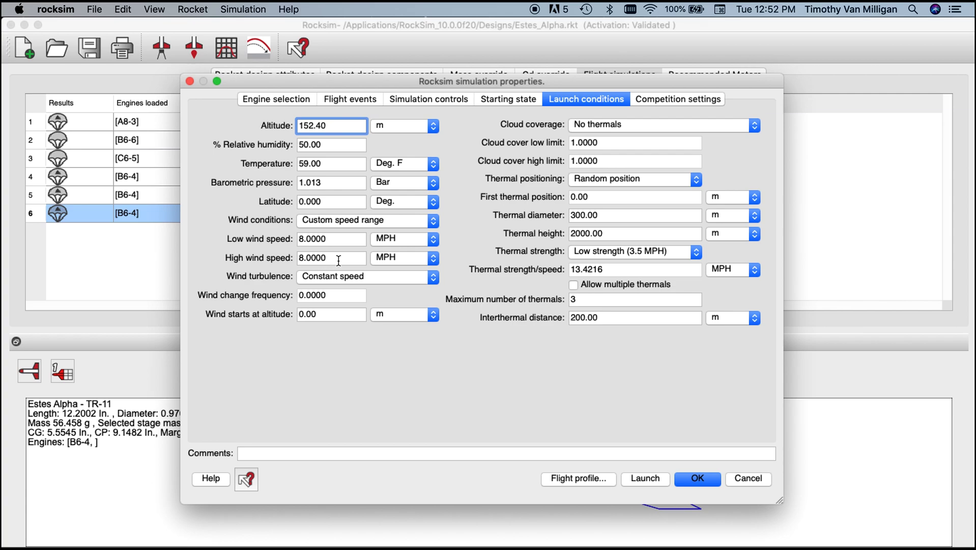
- Set low and high wind speeds to 2 MPH and run the seventh simulation
left_click(298, 241)
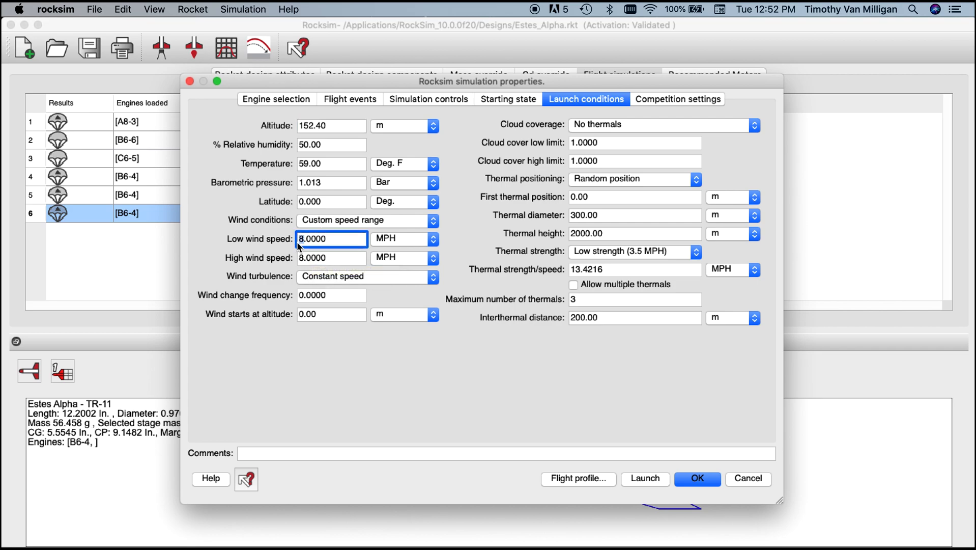
type("2")
left_click(301, 260)
type("2")
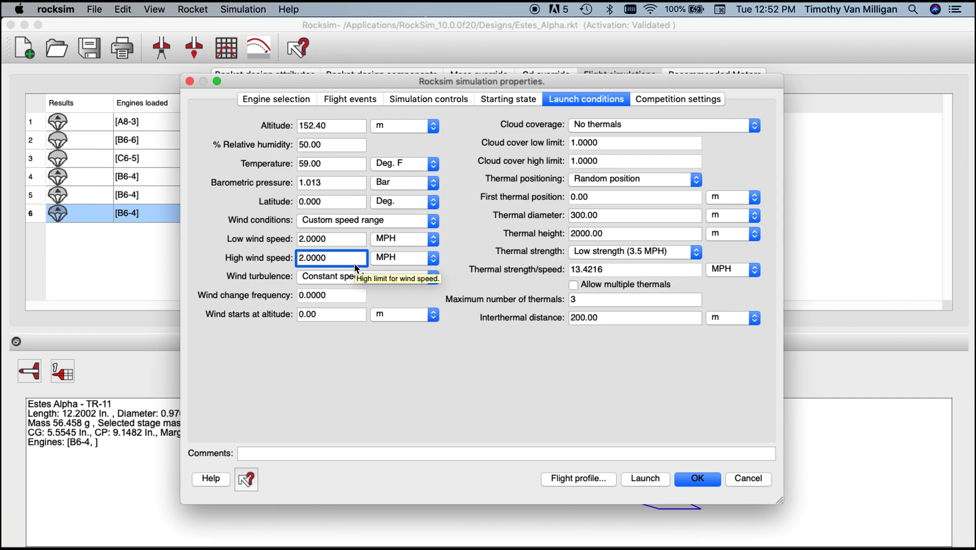
left_click(581, 479)
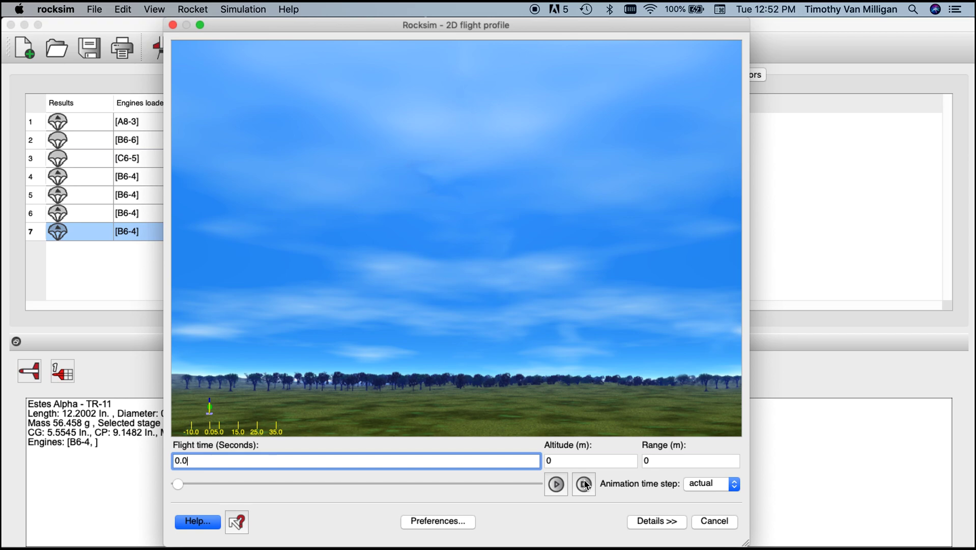
- Play the 2 MPH flight through its trajectory, then return to the table showing 180.40 m
left_click_drag(179, 483, 546, 505)
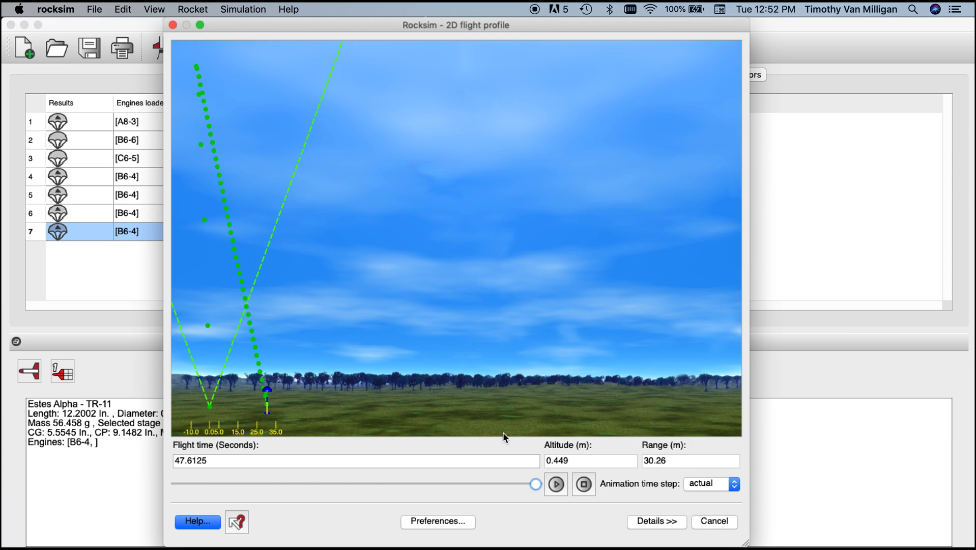
left_click(714, 520)
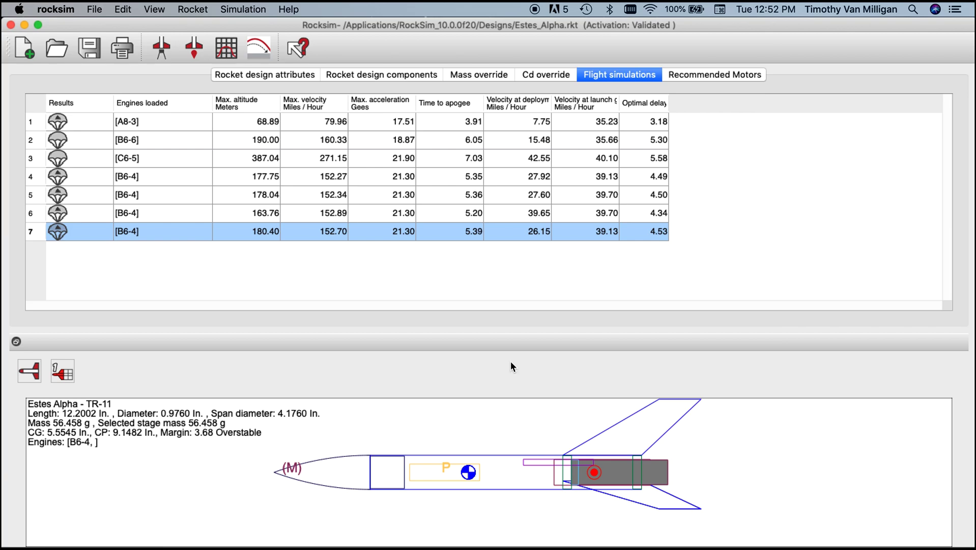
- Choose the Light (3-7 MPH) wind preset and launch the eighth B6-4 simulation
left_click(161, 48)
left_click(558, 100)
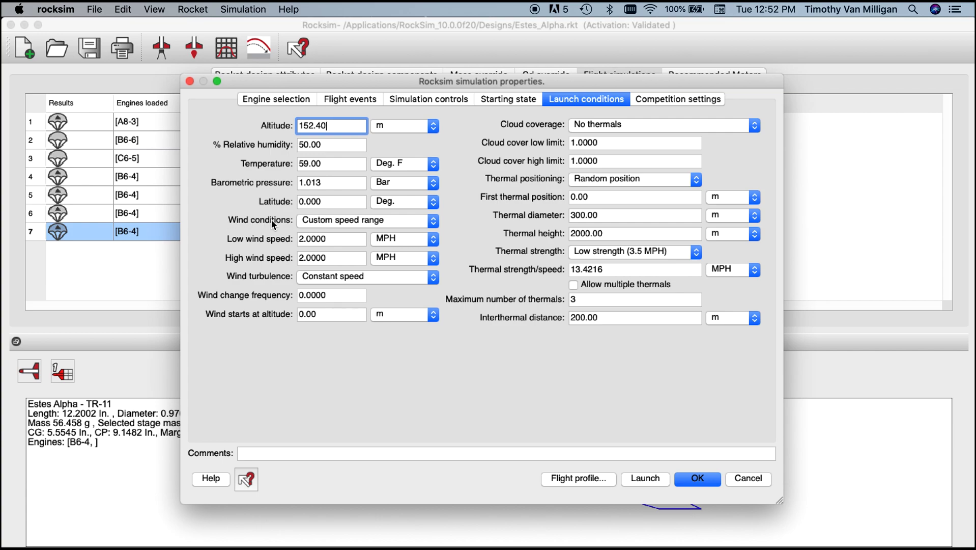
left_click(330, 221)
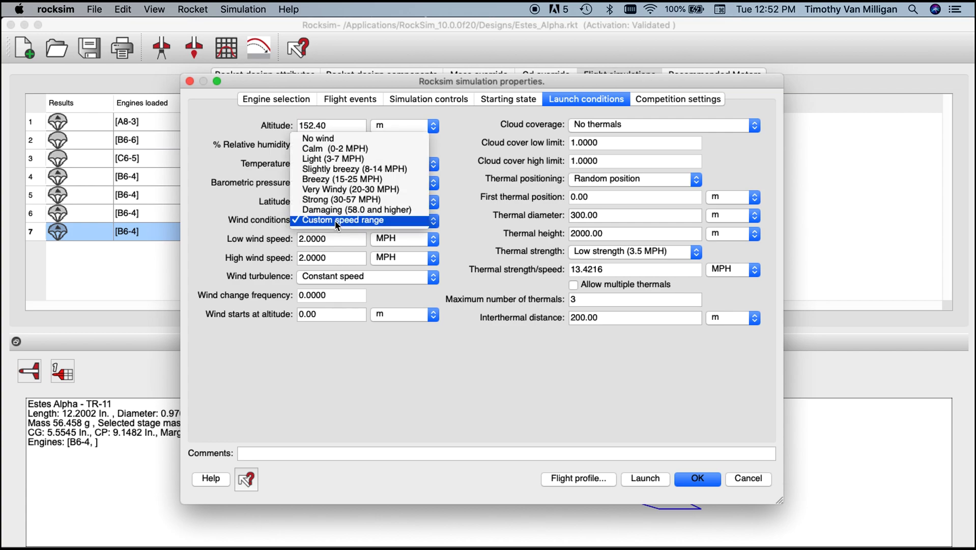
left_click(332, 161)
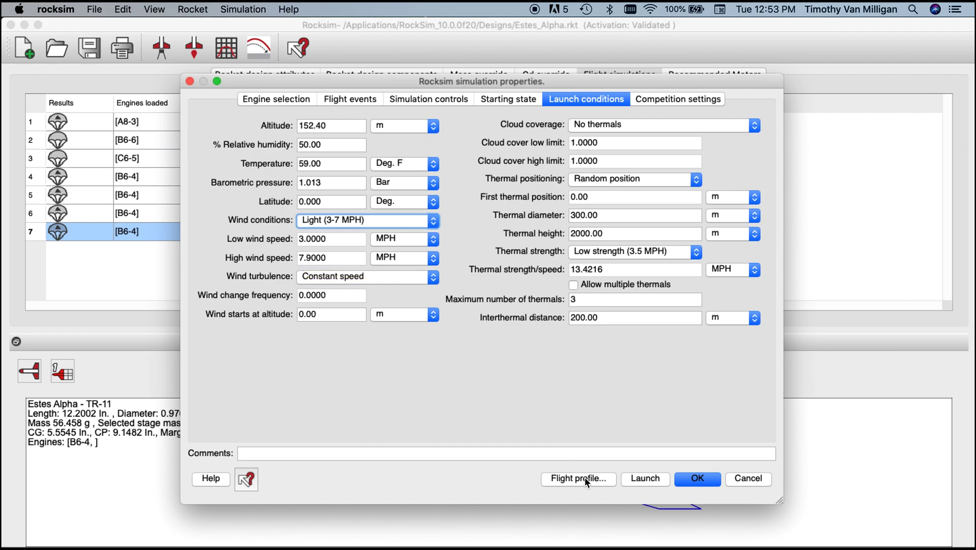
left_click(645, 479)
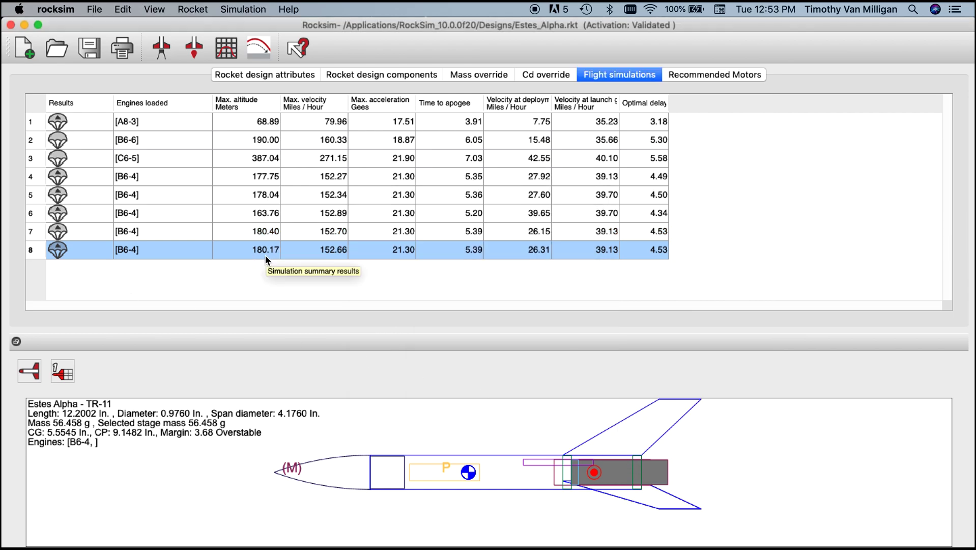
- Rerun the light-wind simulation twice, adding runs 9 and 10 at 180.17 m
left_click(194, 50)
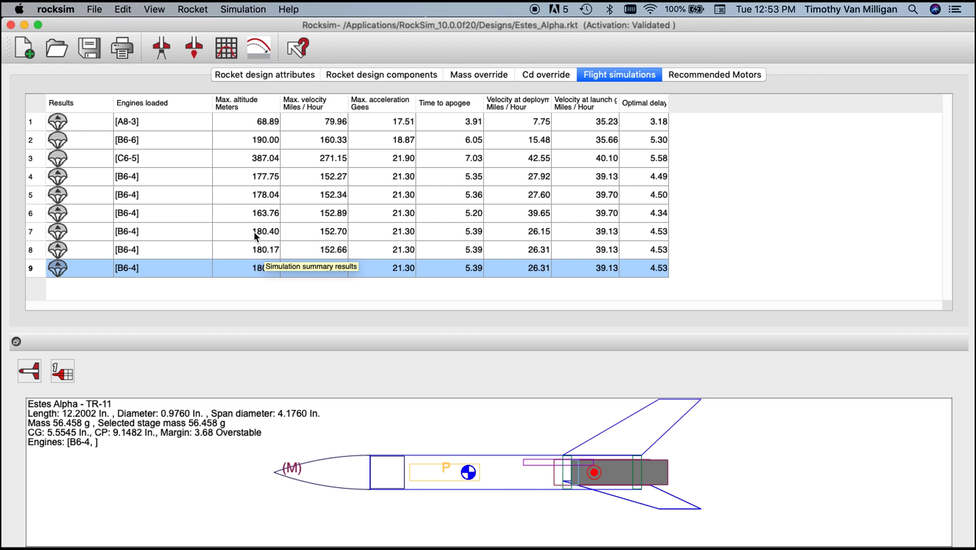
left_click(194, 47)
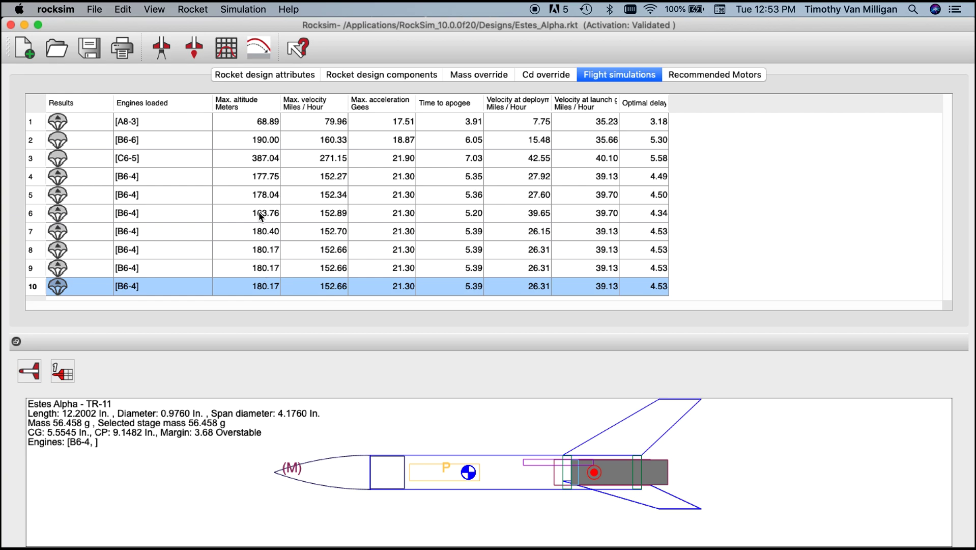
- Set wind turbulence to Very turbulent (0.09), launch the simulation, then rerun it
left_click(162, 49)
left_click(592, 96)
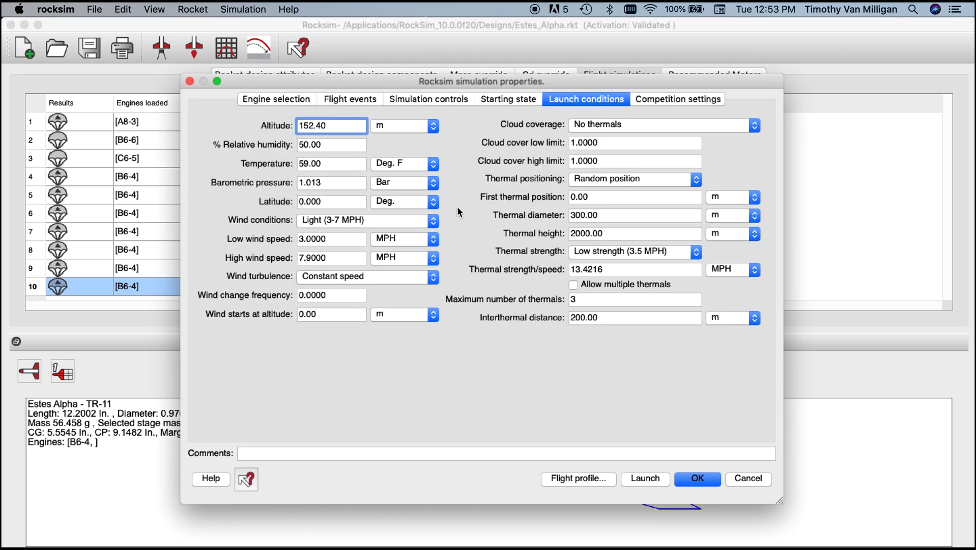
left_click(339, 276)
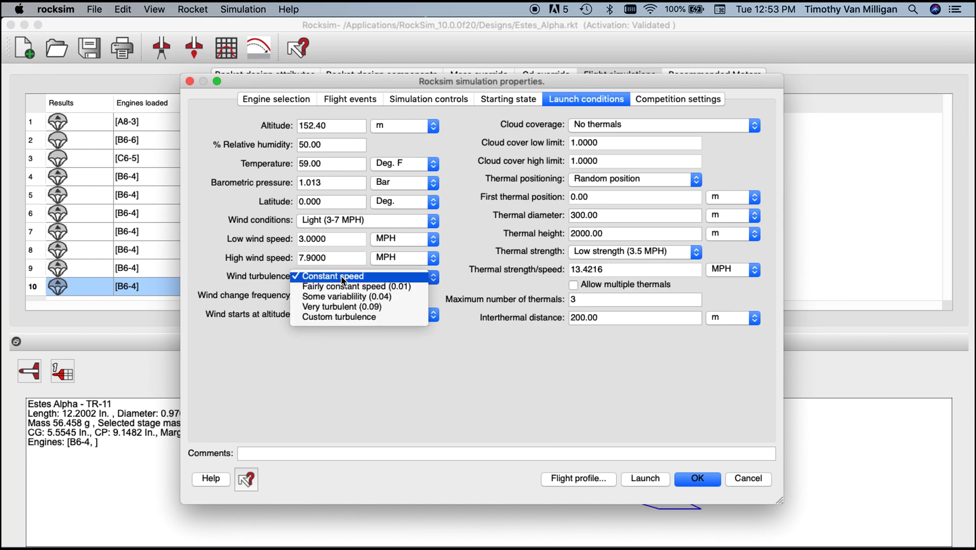
left_click(349, 307)
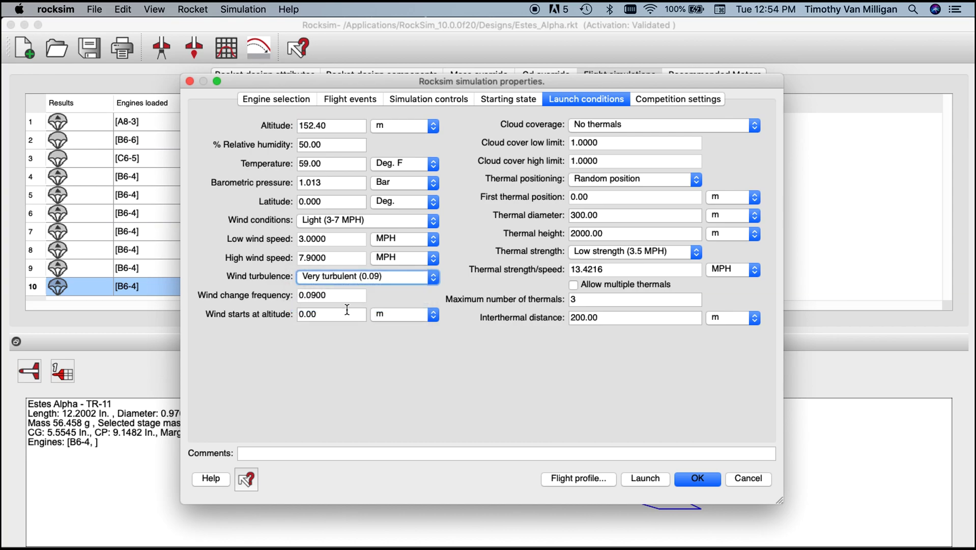
left_click(646, 478)
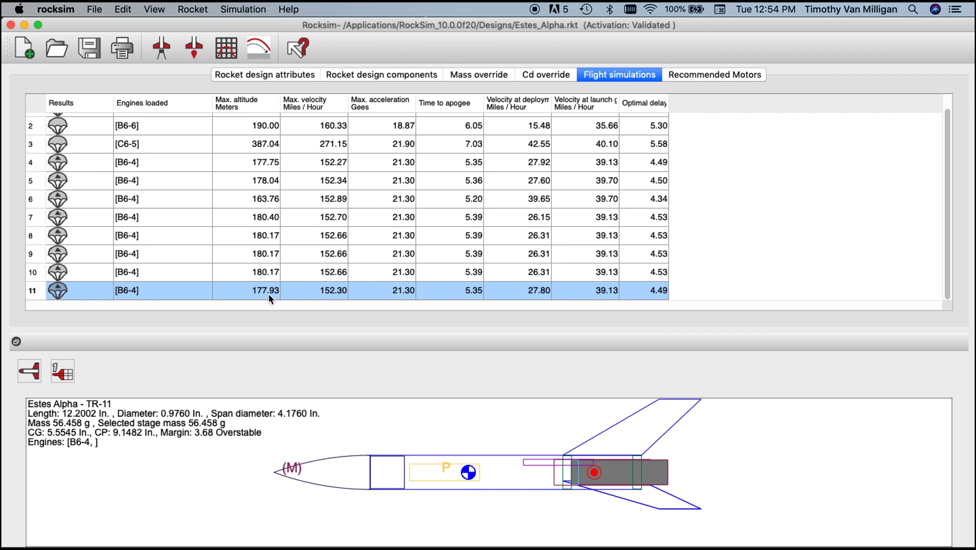
left_click(200, 53)
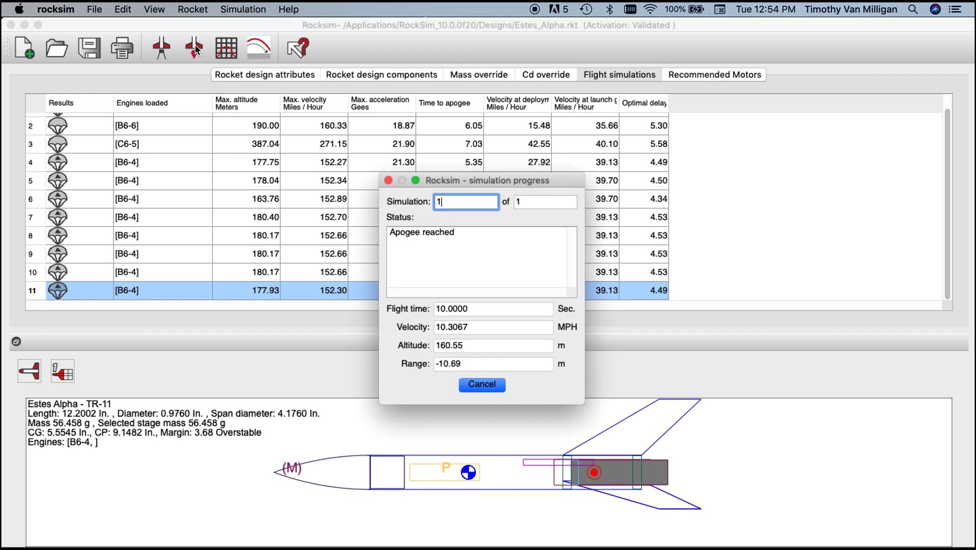